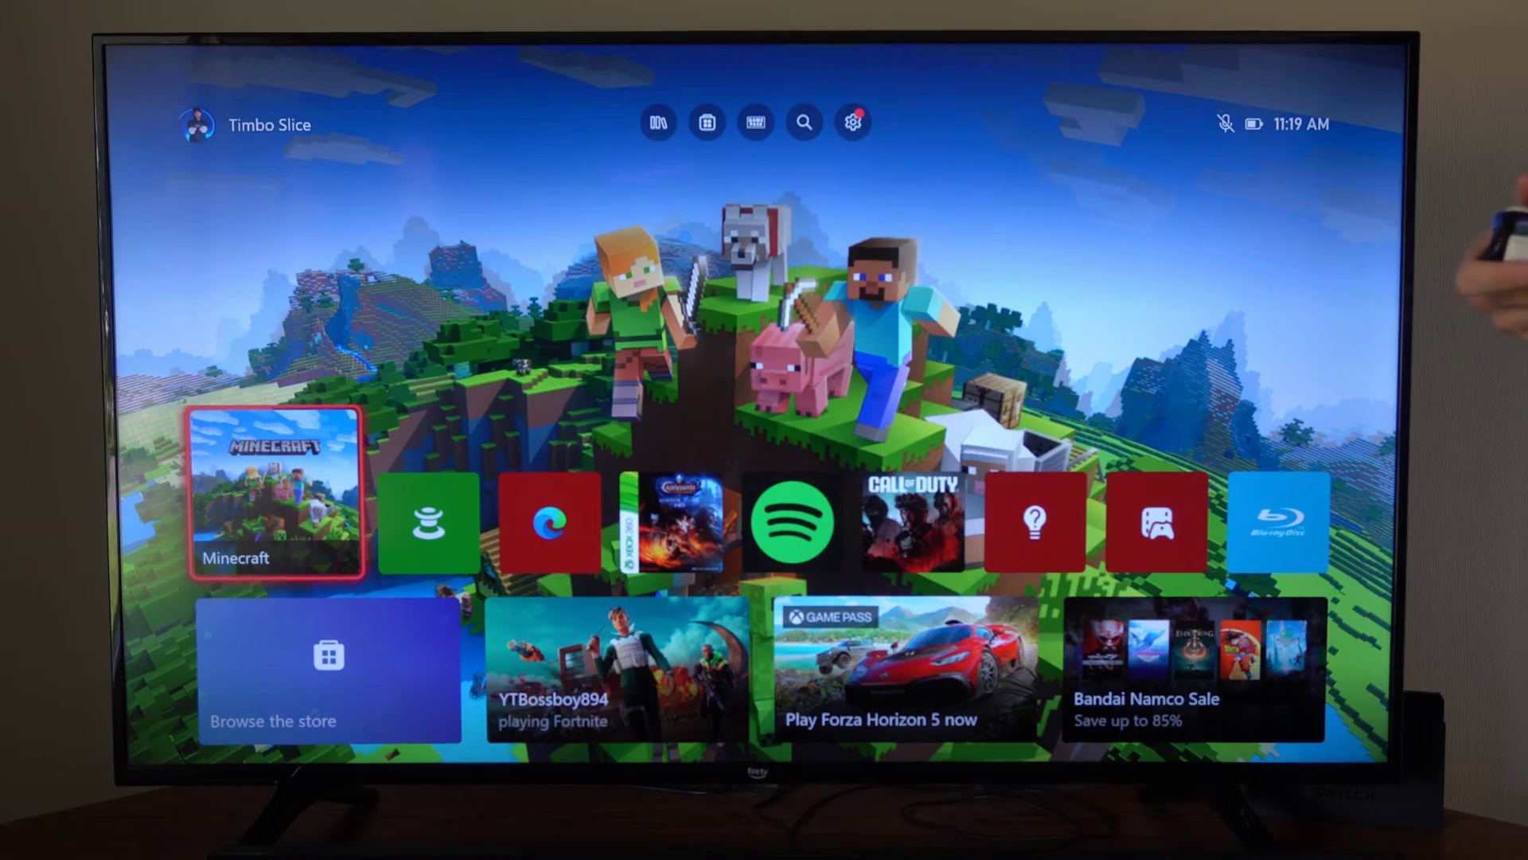
Step: Open Settings from the home screen shortcuts
key("Down")
key("Up")
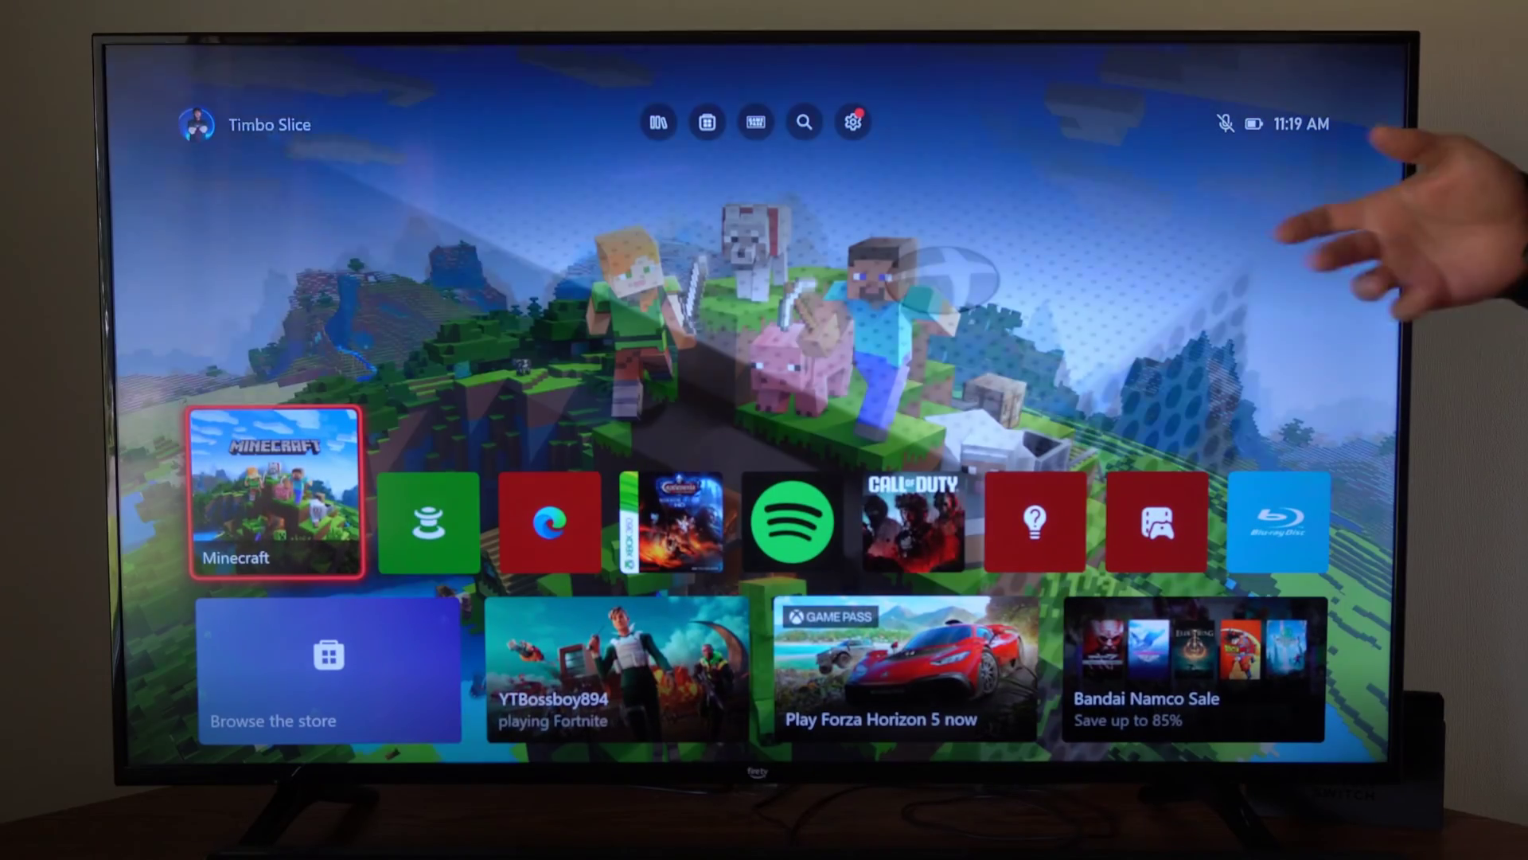
key("Up")
key("Right")
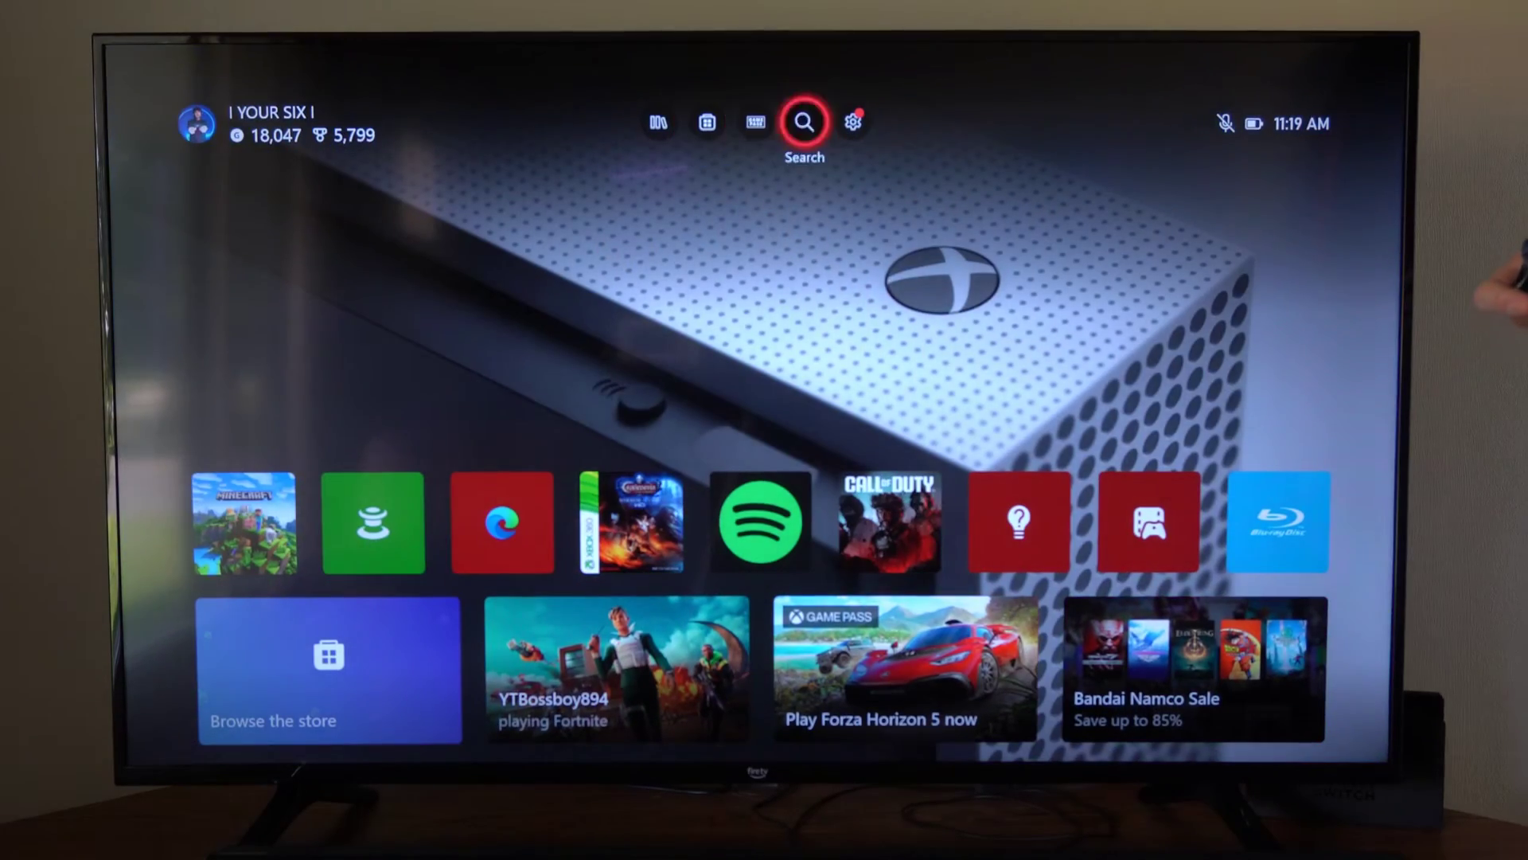
key("Return")
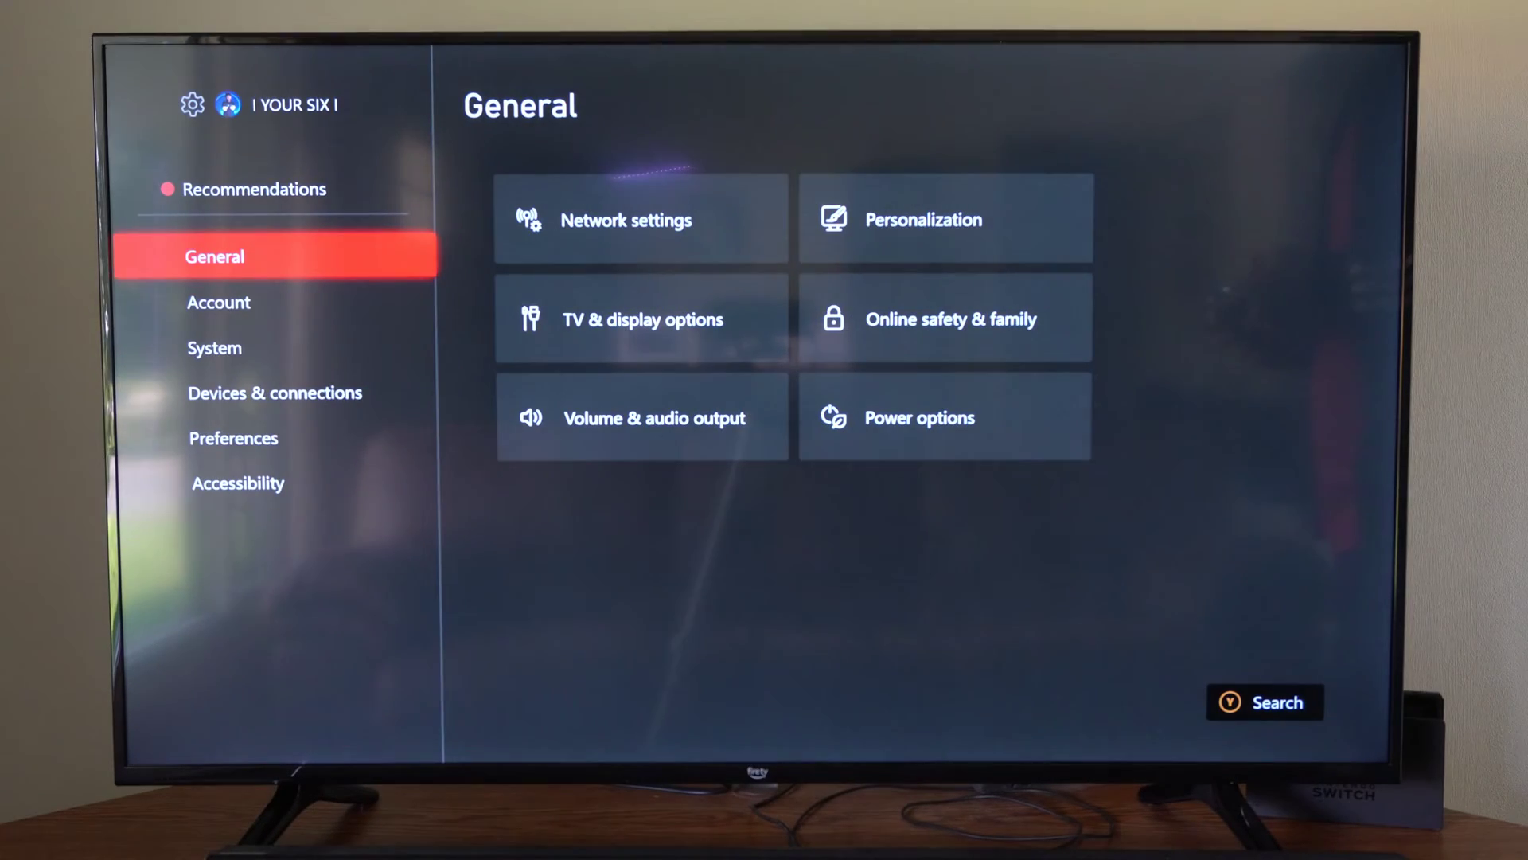
Step: Open Console info under the System settings category
key("Down")
key("Down")
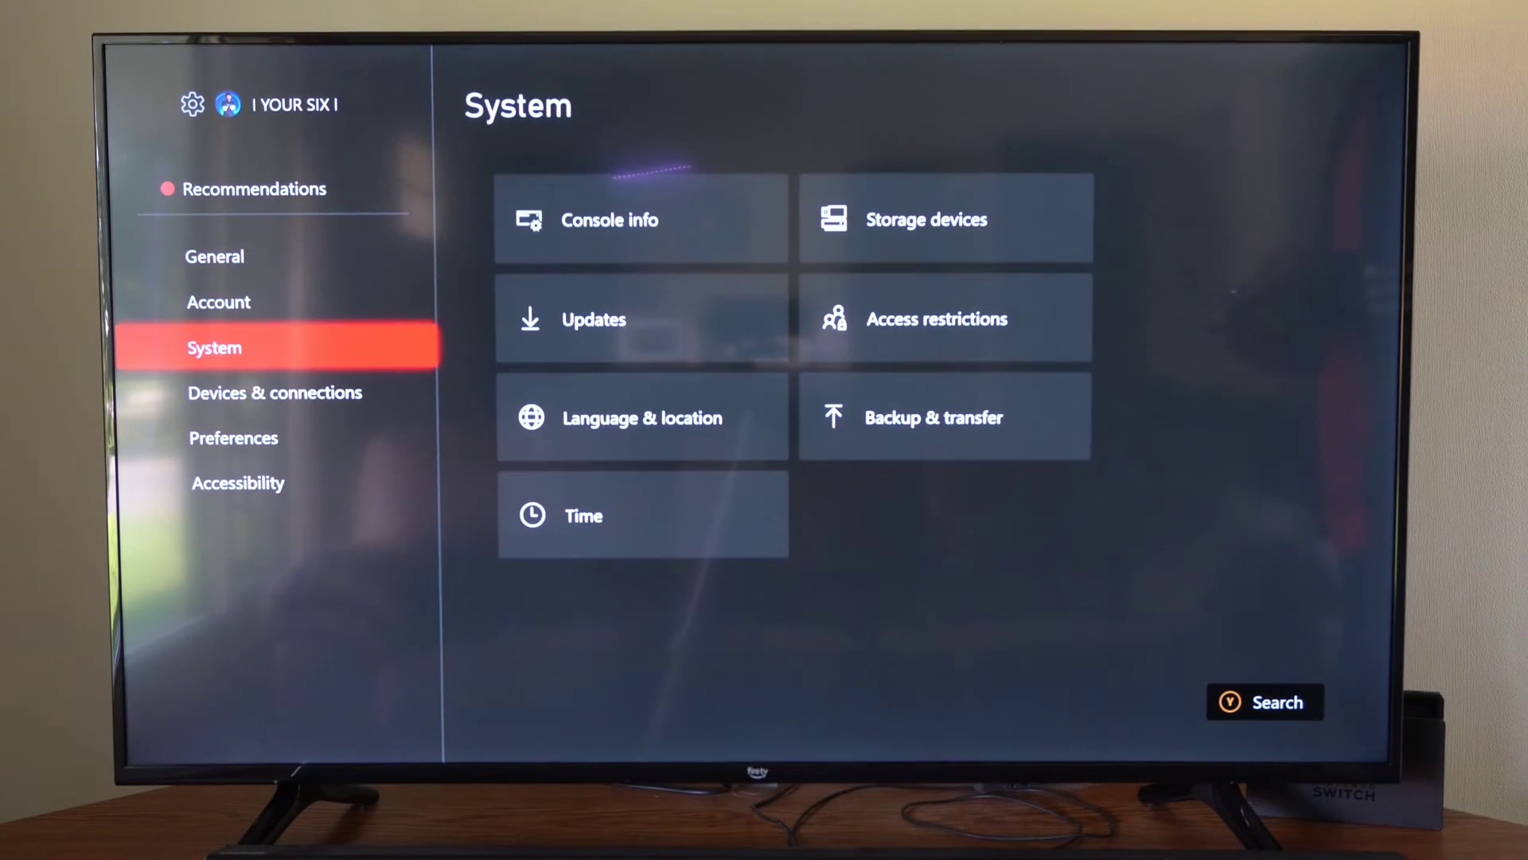
key("Right")
key("Return")
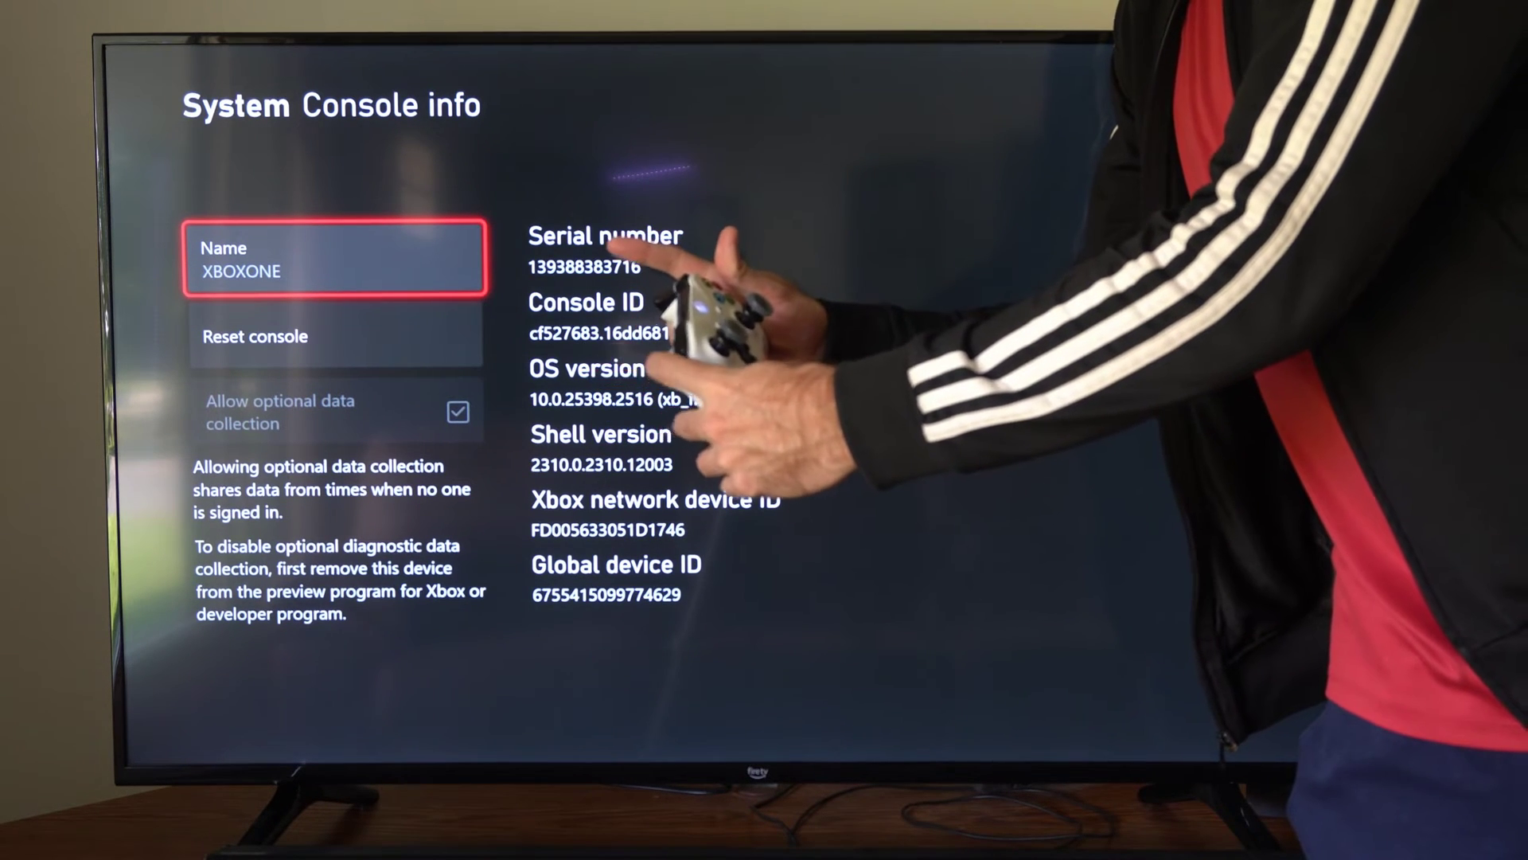
Step: Enter the LB, RB, LT, RT sequence to unlock the Developer settings entry
key("Down")
key("Down")
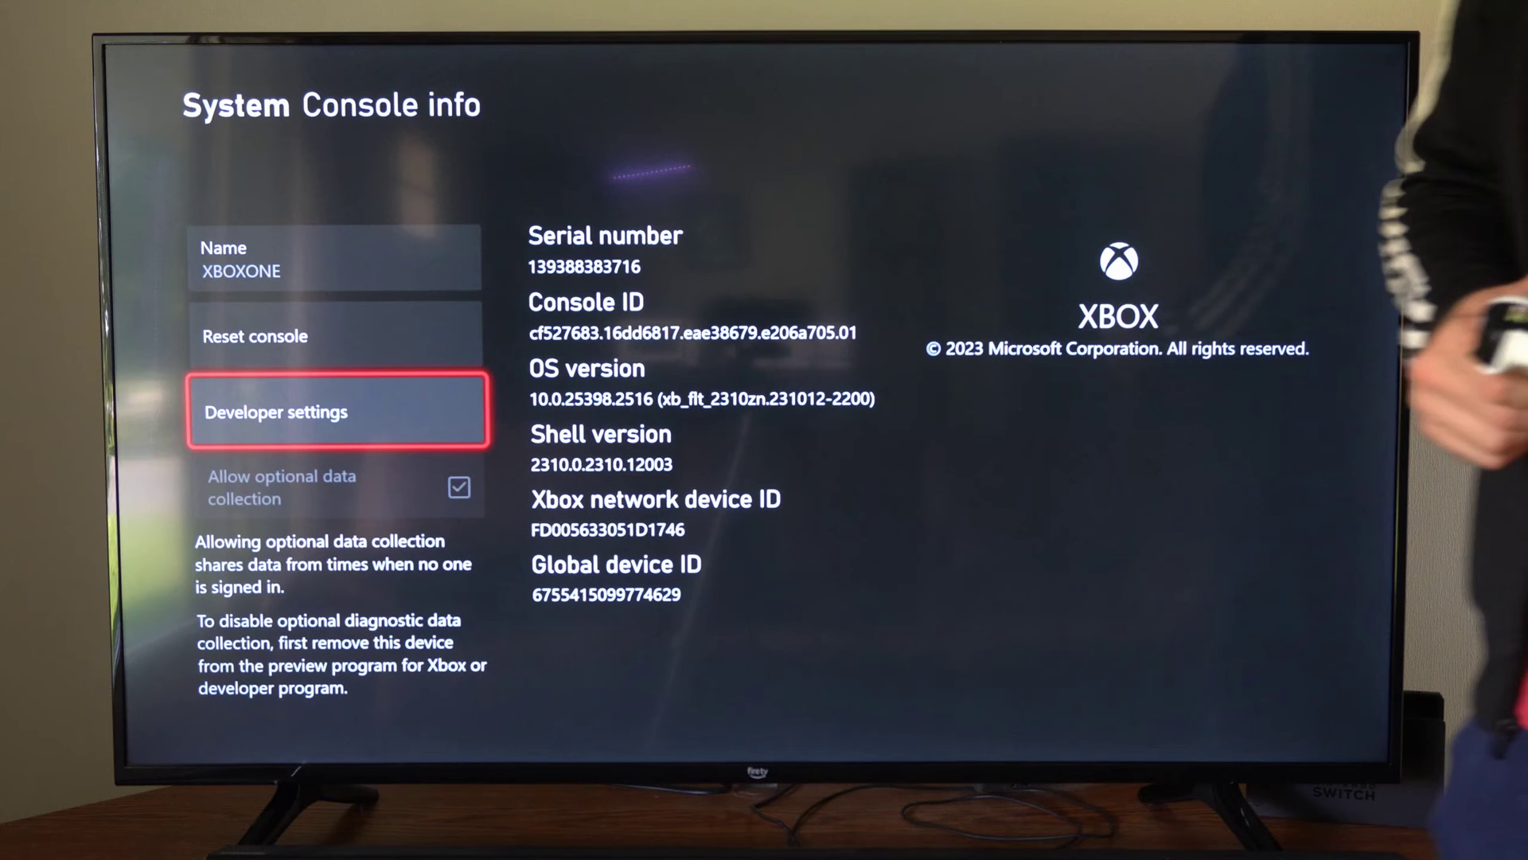
Step: Open the Developer settings page from Console info
key("Up")
key("Down")
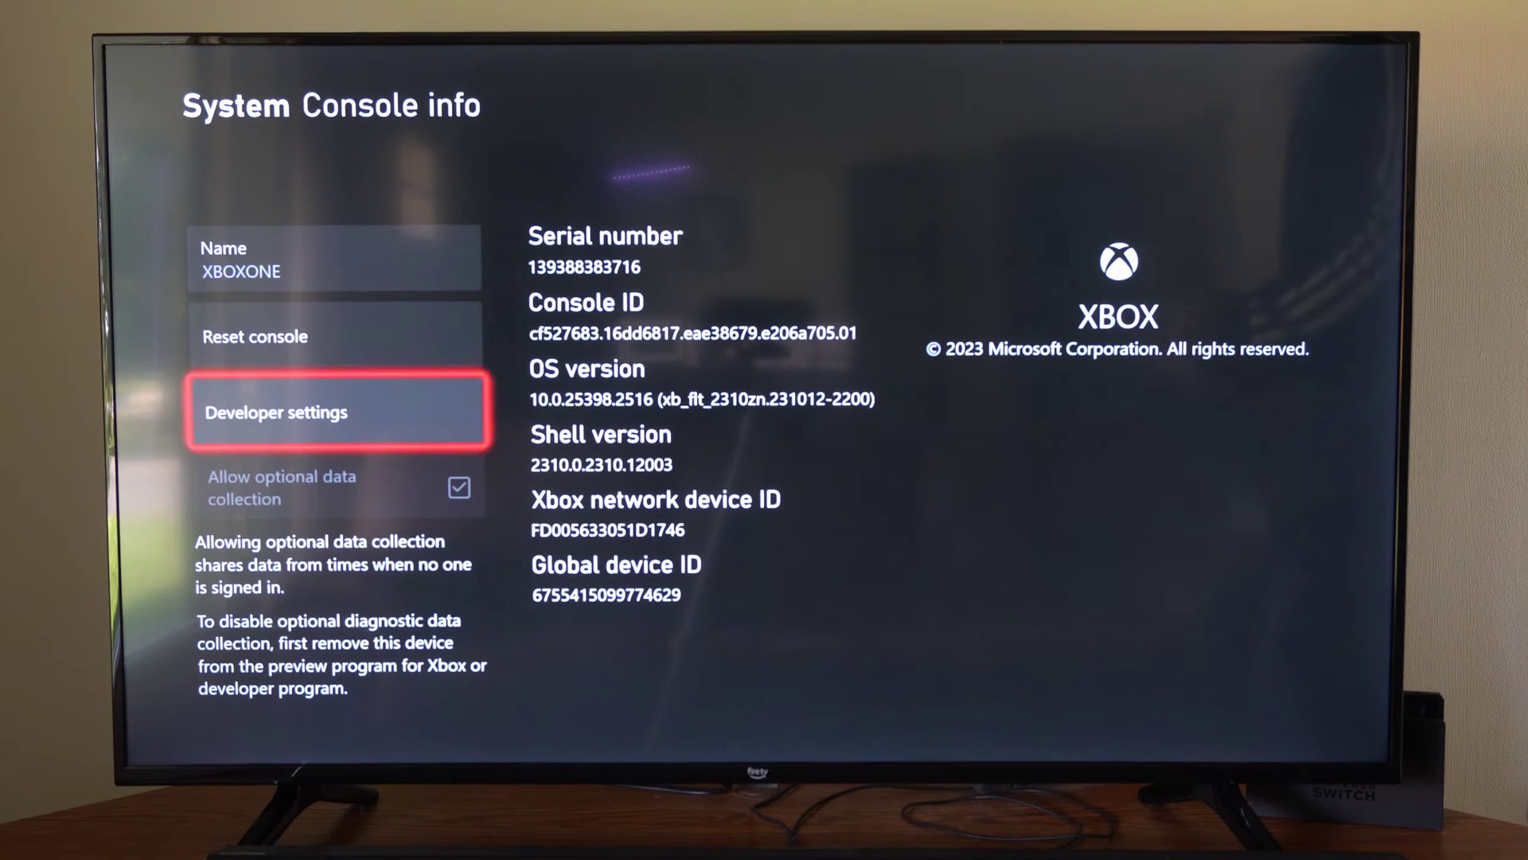
key("Return")
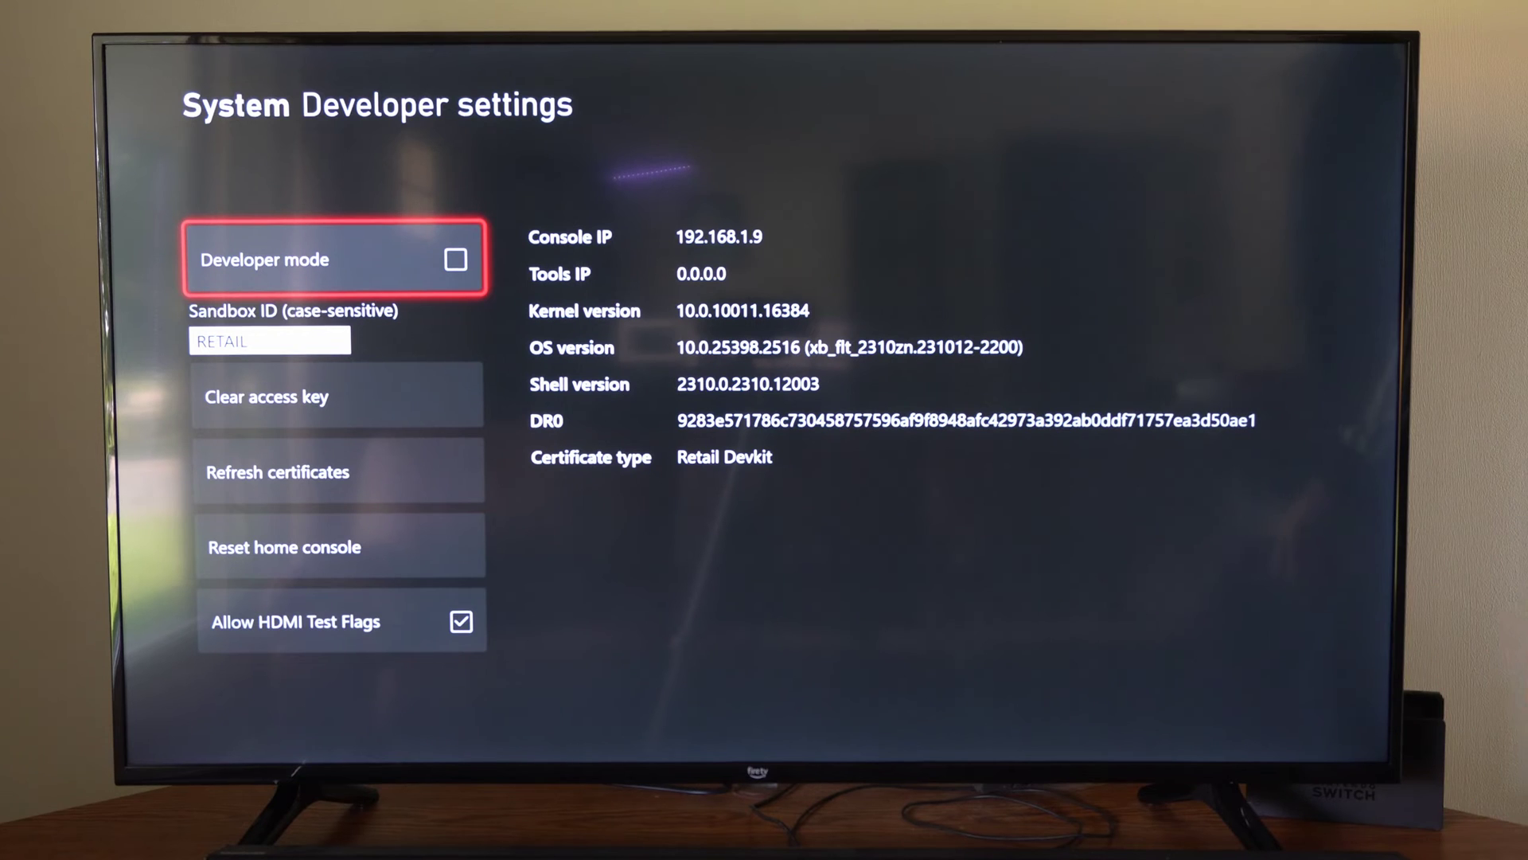
Step: Browse the developer options down to Allow HDMI Test Flags, ending on Refresh certificates
key("Down")
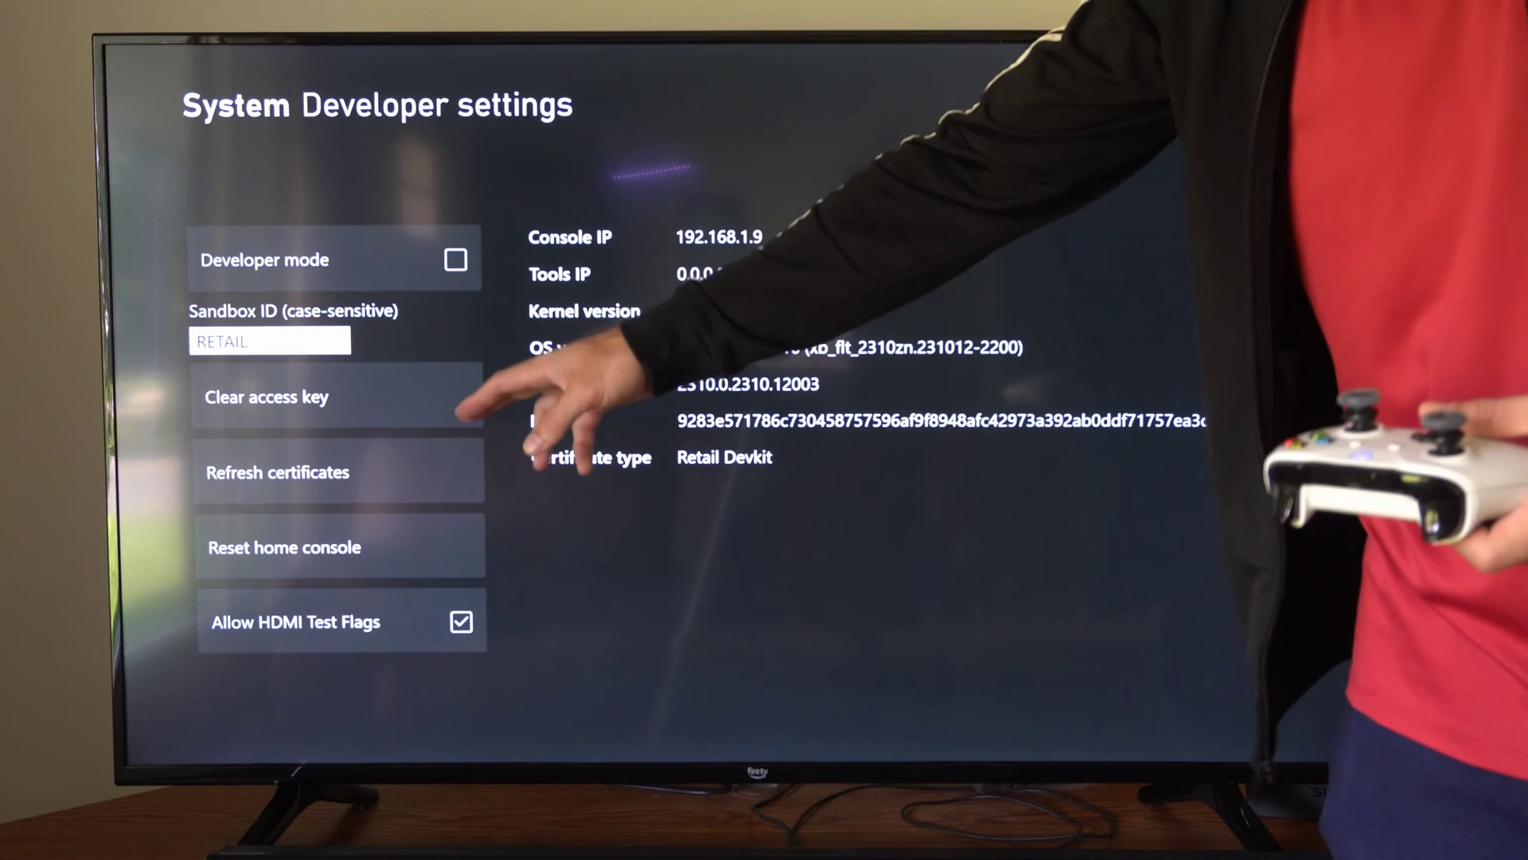
key("Down")
key("Down")
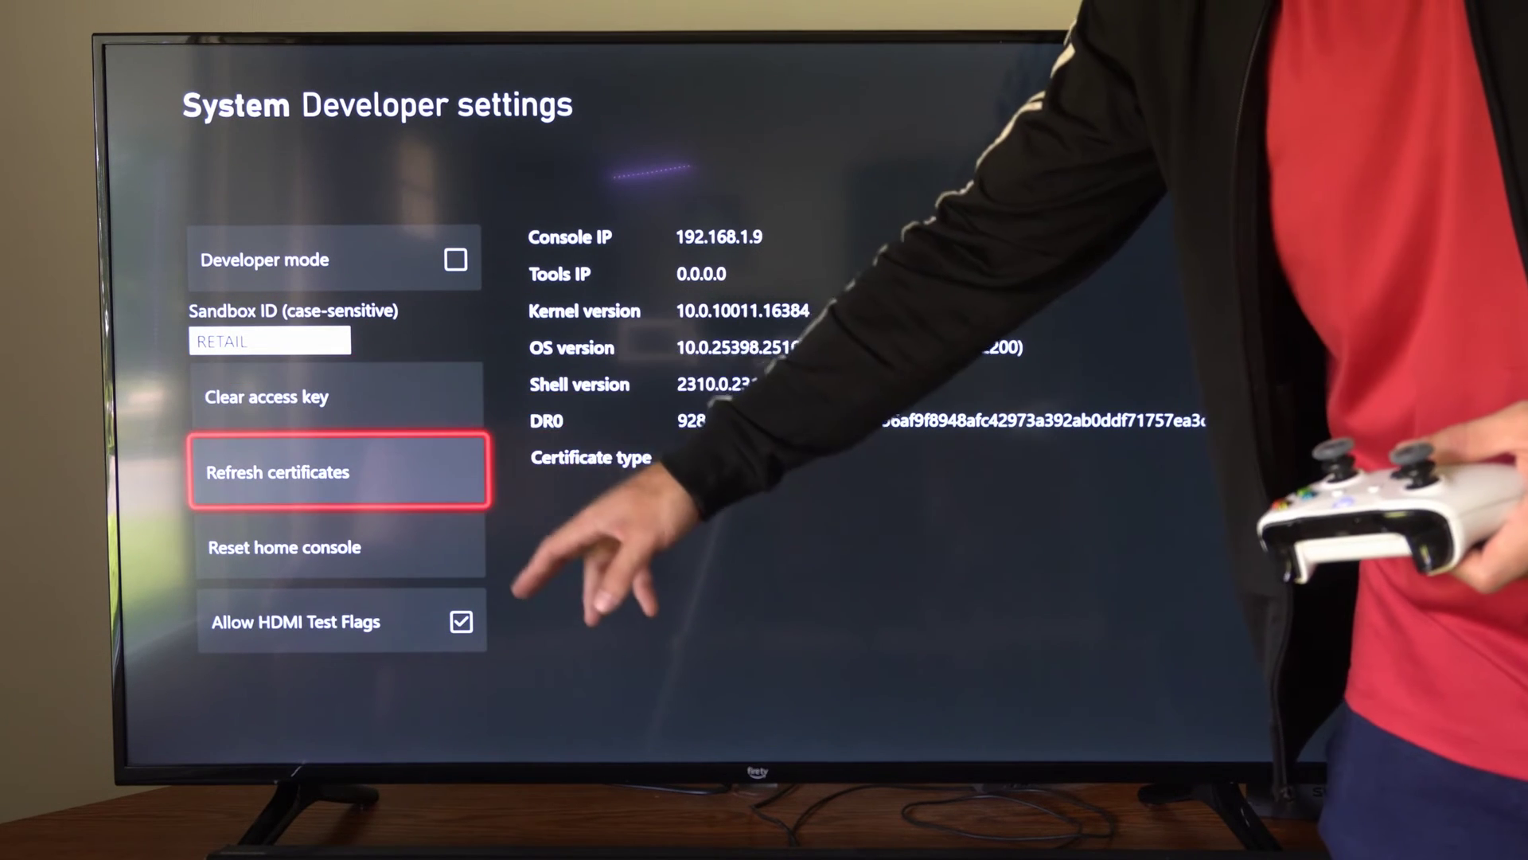
key("Down")
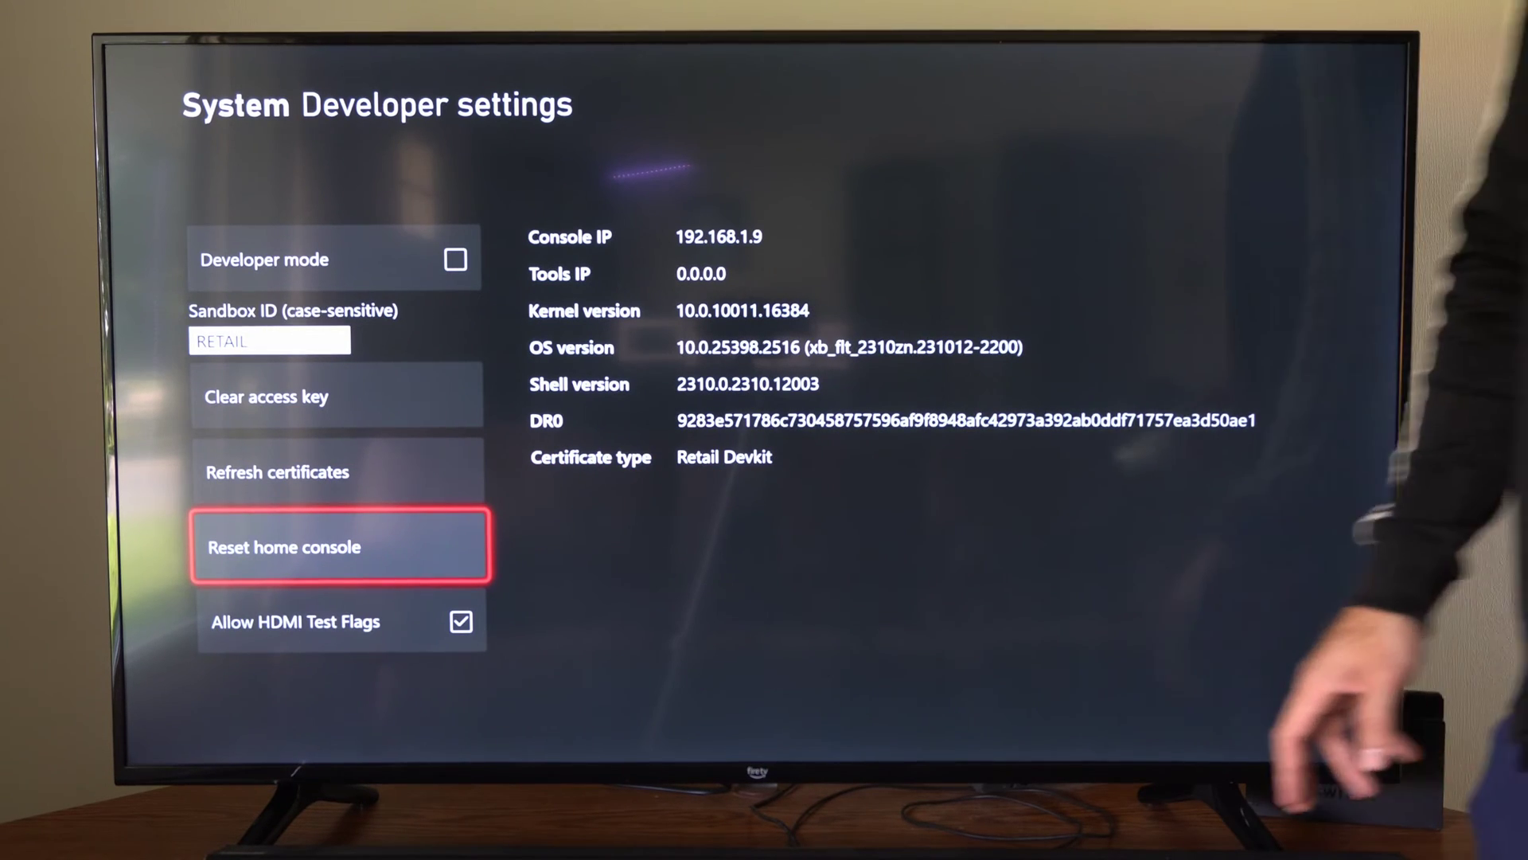
key("Down")
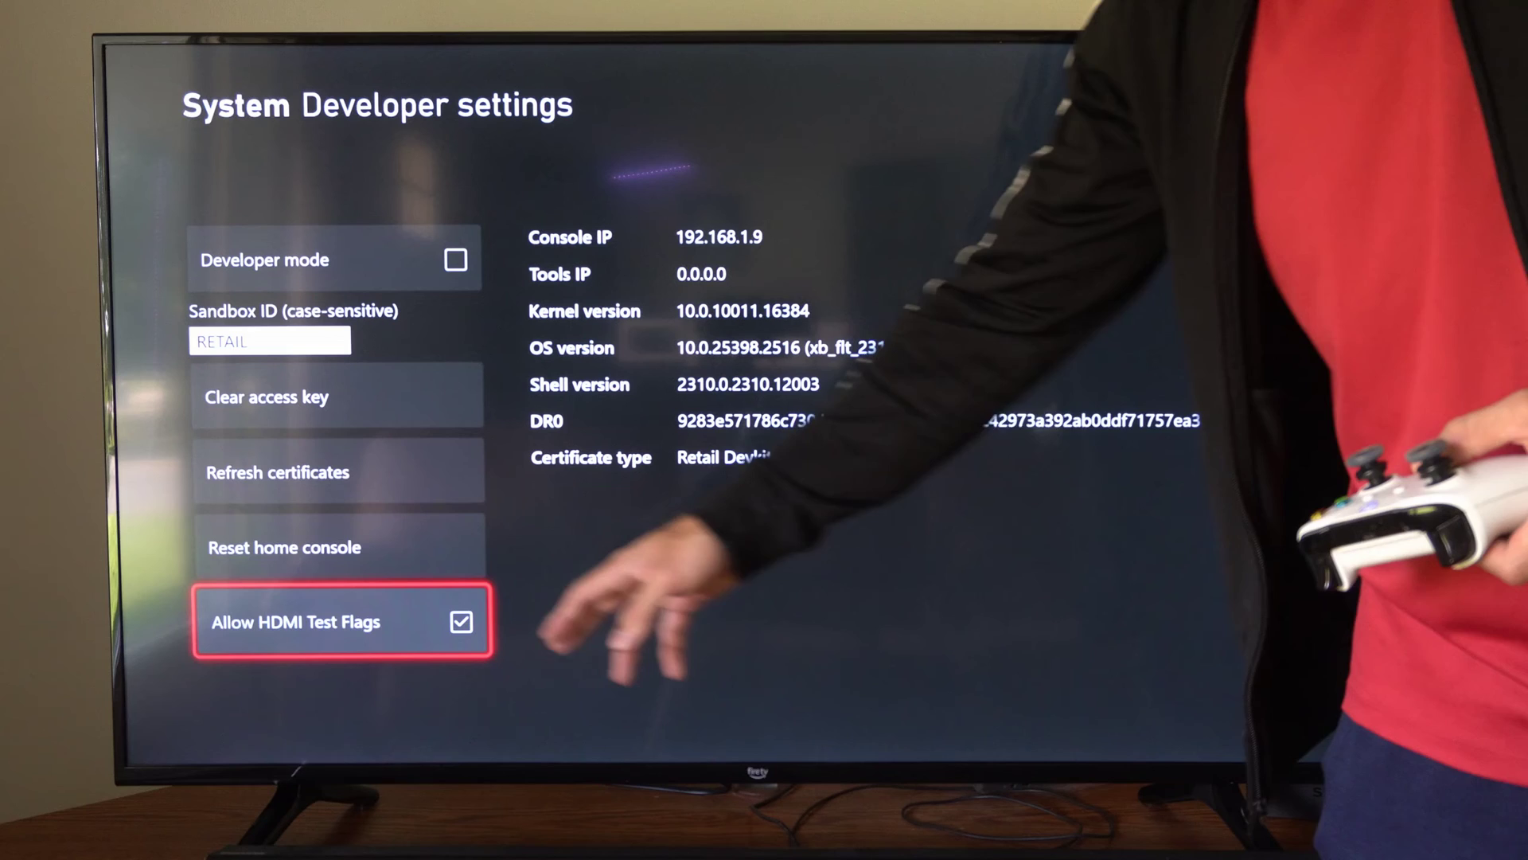
key("Up")
key("Up")
key("Up")
key("Down")
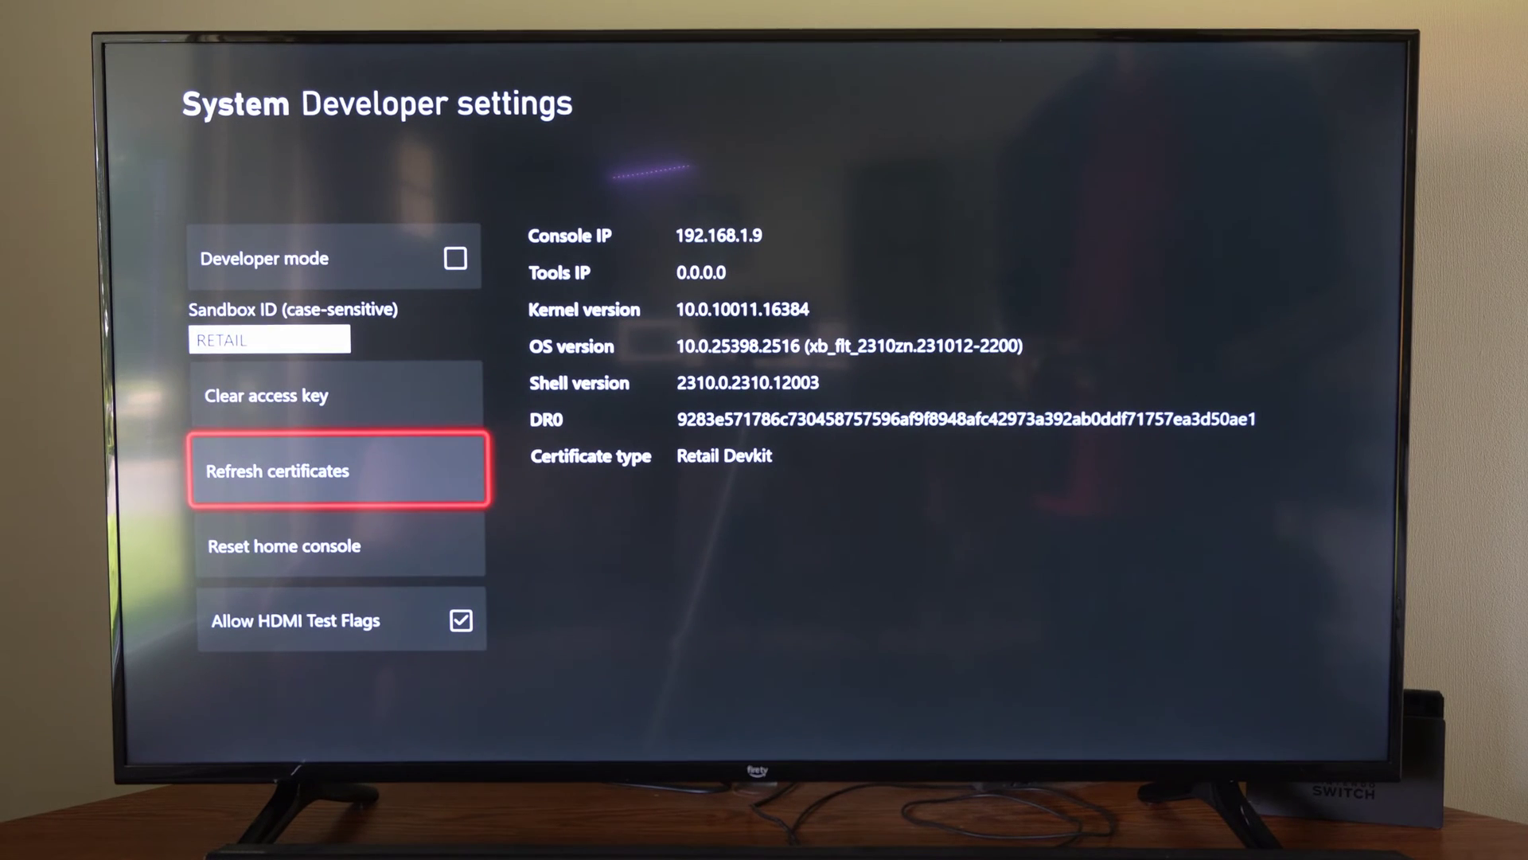